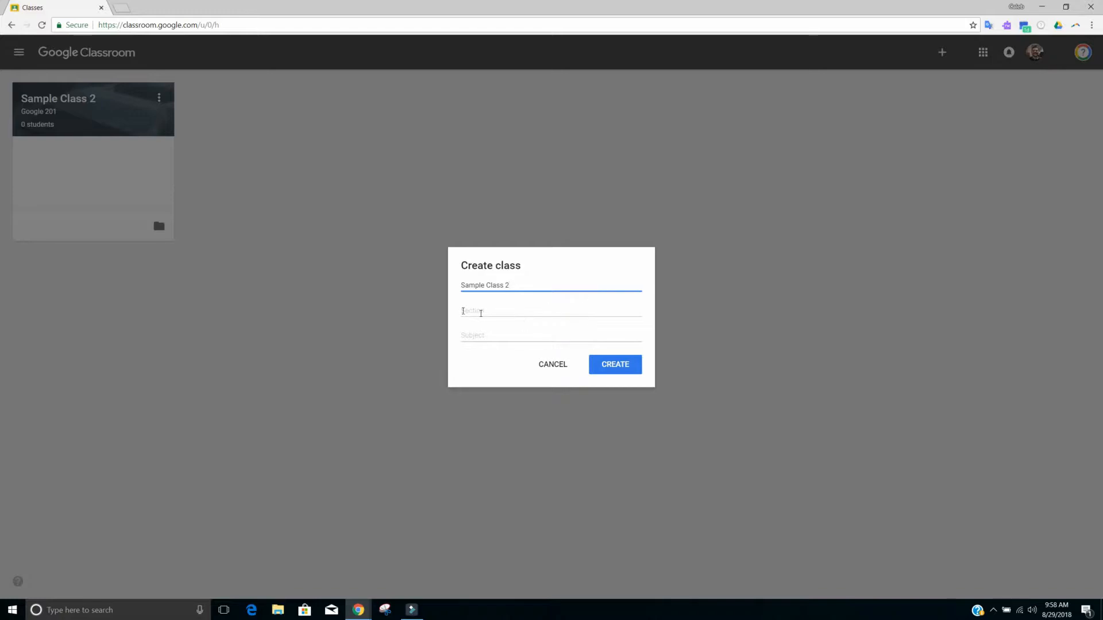
Enter Google 201 as the section of the new class and make its subject ready for entry.
click(464, 310)
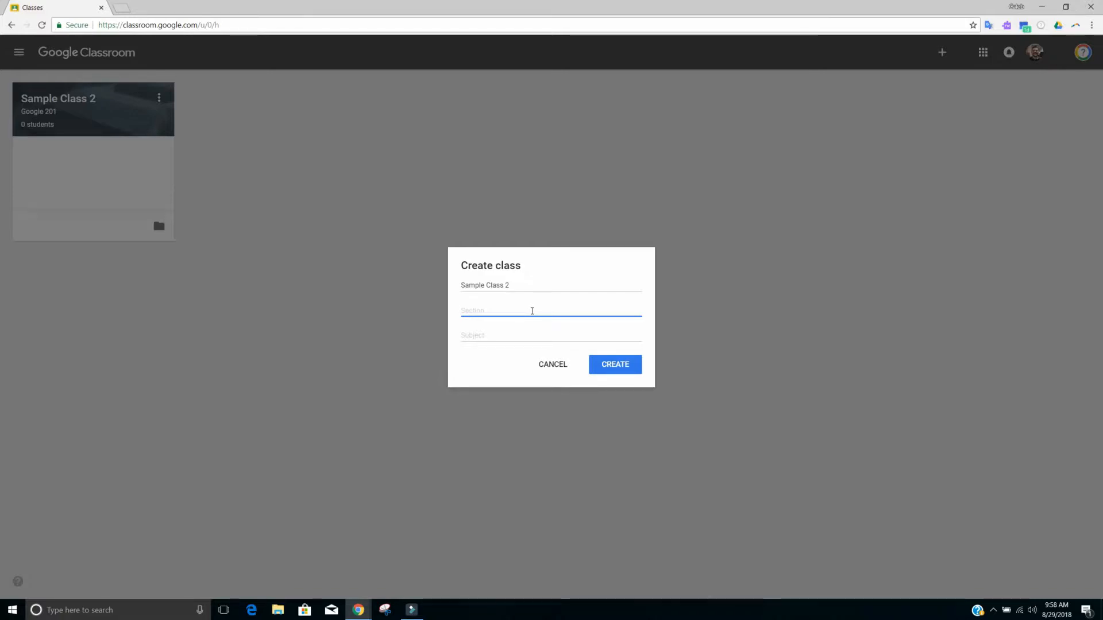
text(Google 201)
click(492, 332)
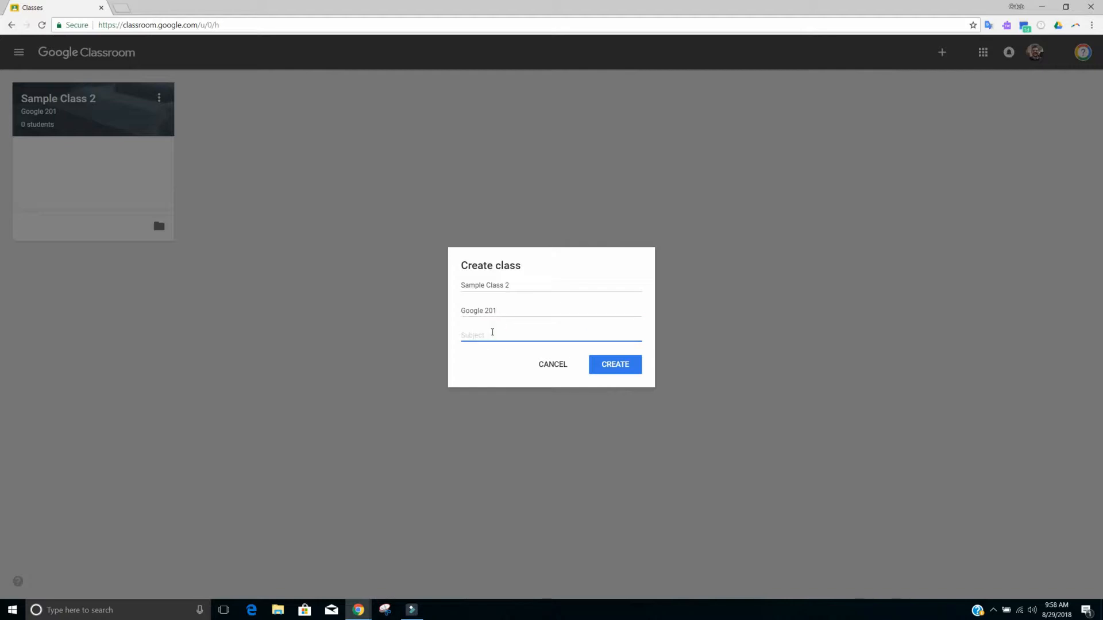
text(His)
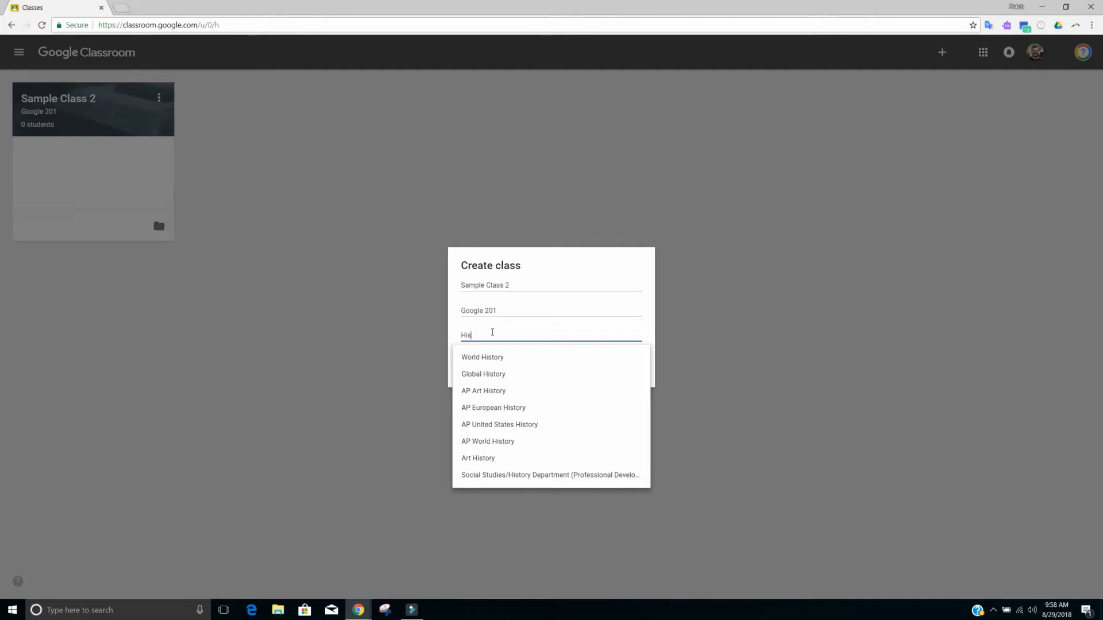
key(BackSpace)
key(BackSpace)
key(BackSpace)
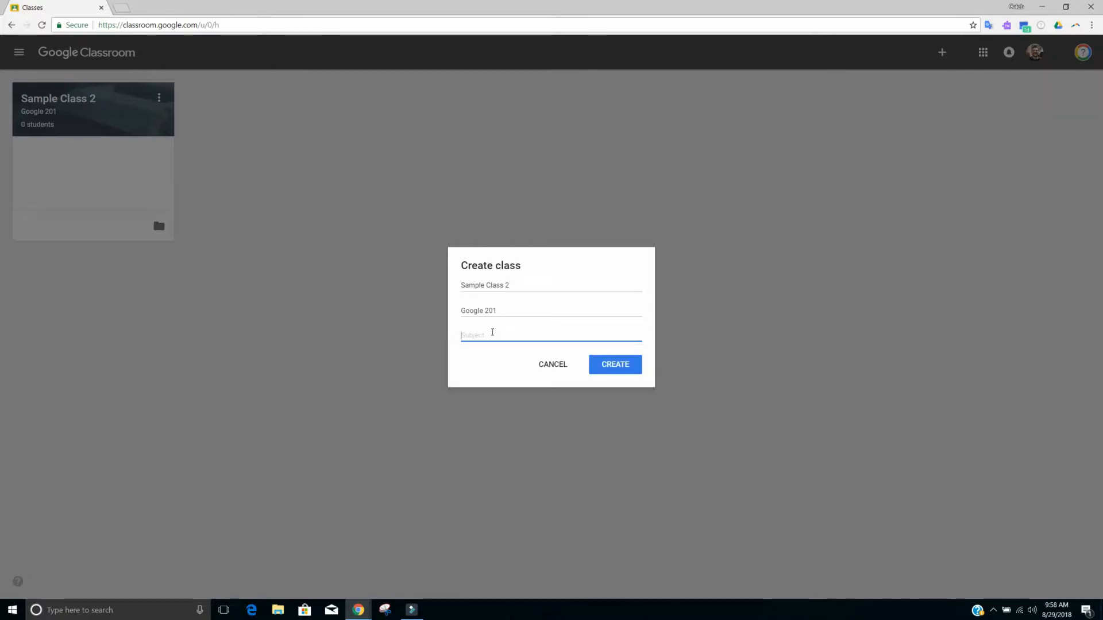
text(Eng)
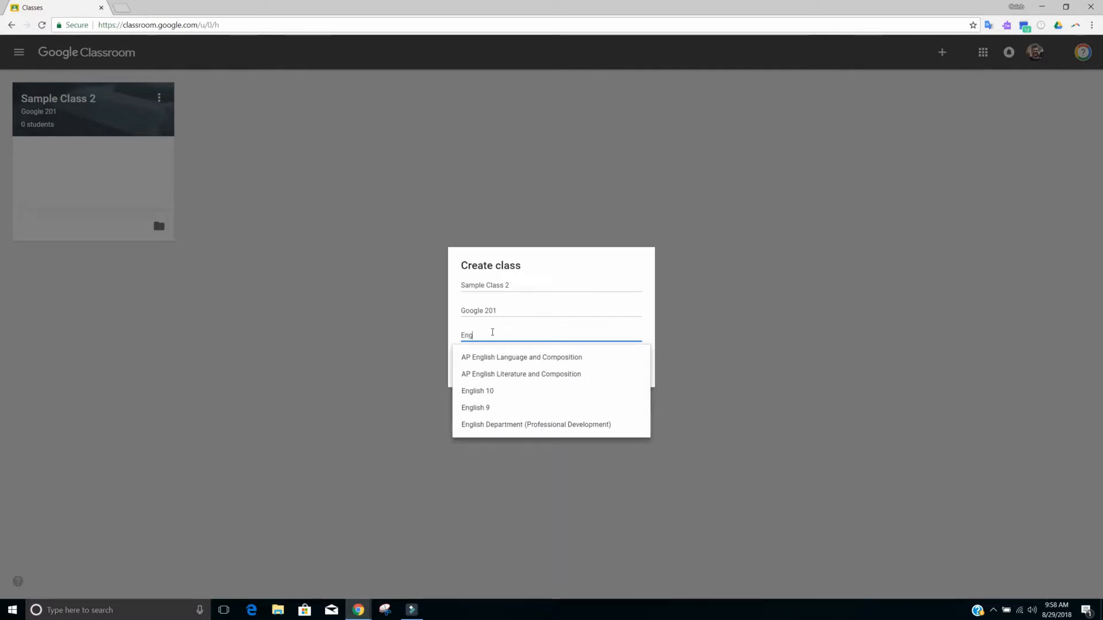
key(BackSpace)
key(BackSpace)
key(BackSpace)
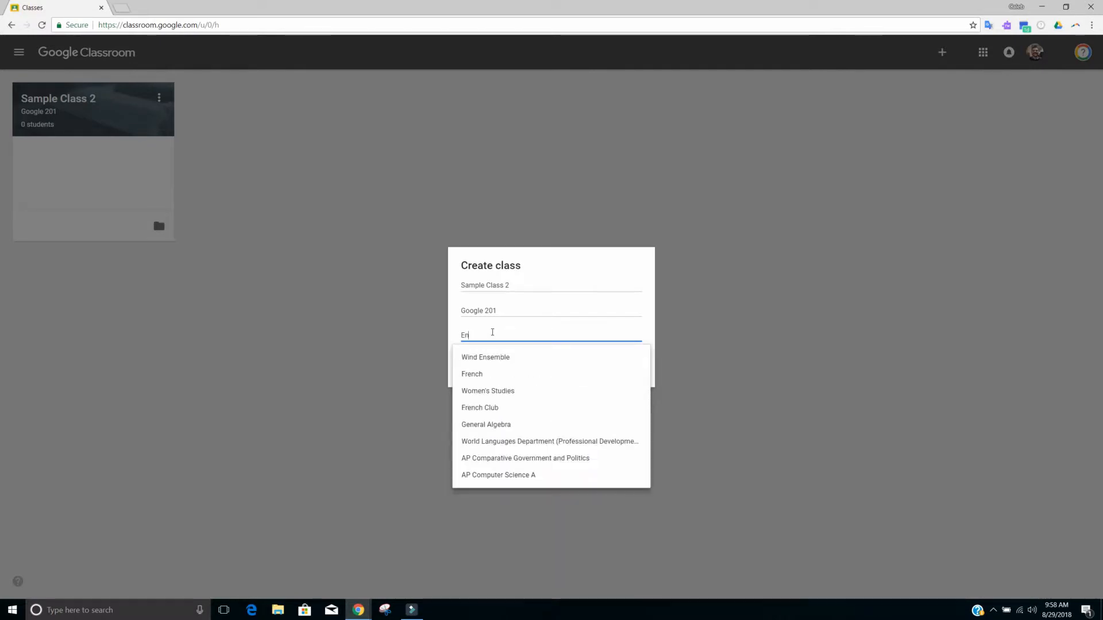
Set the subject to Technology Department (Professional Development) and create the class.
text(Tech)
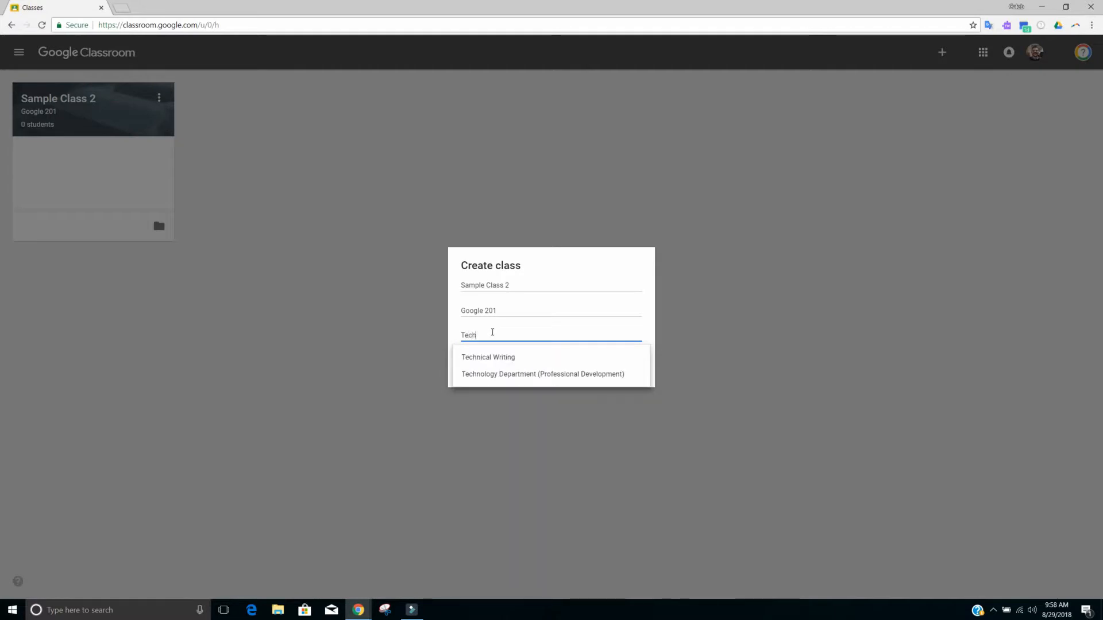
click(550, 378)
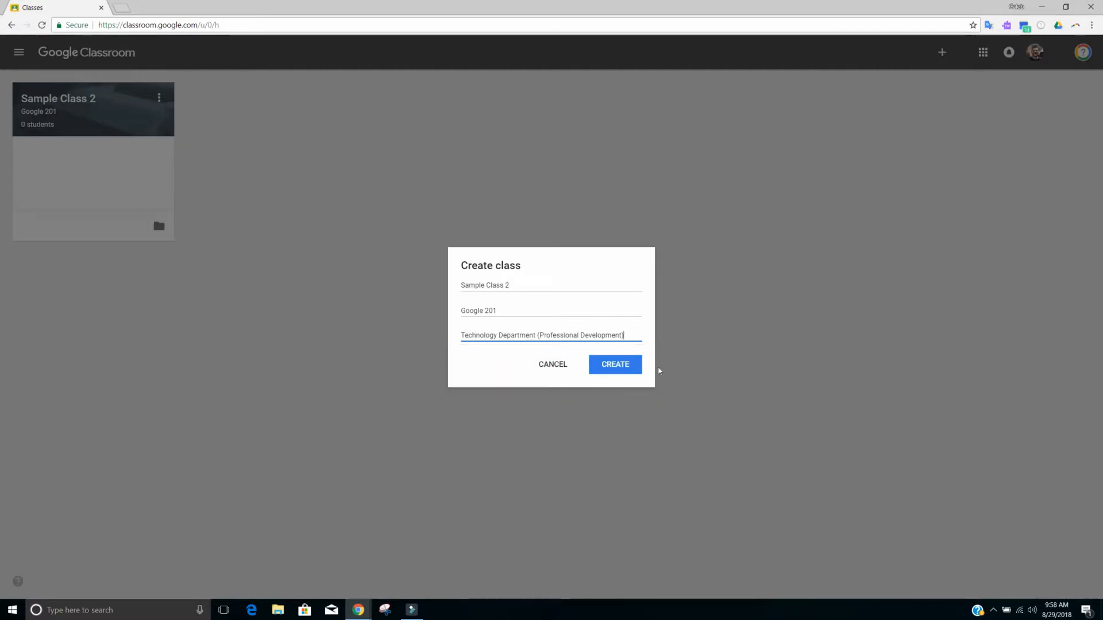
click(634, 369)
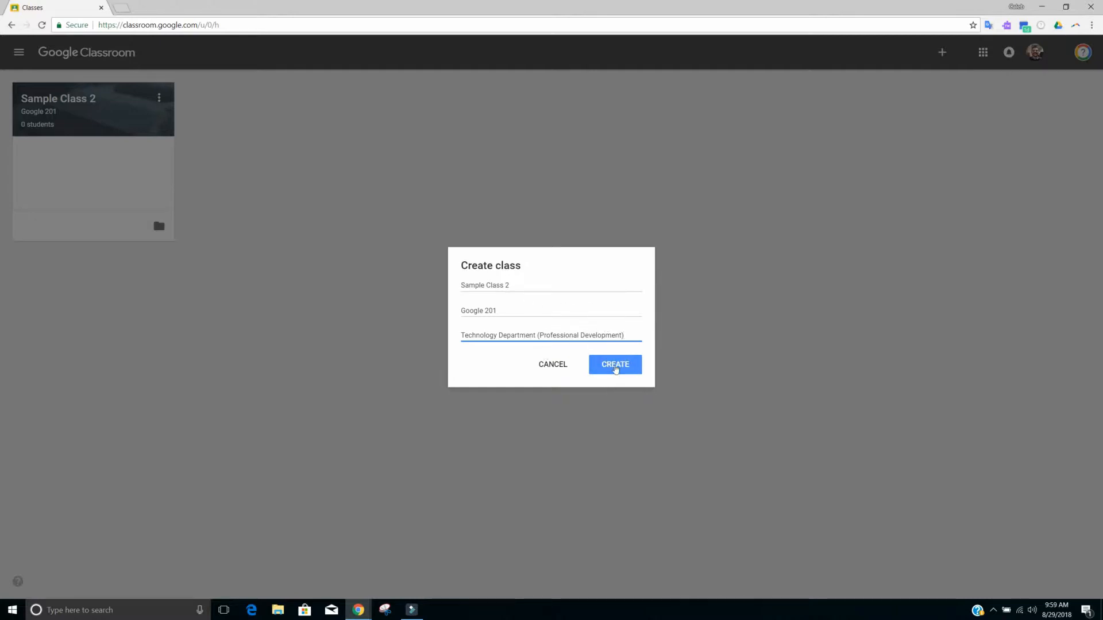
click(617, 368)
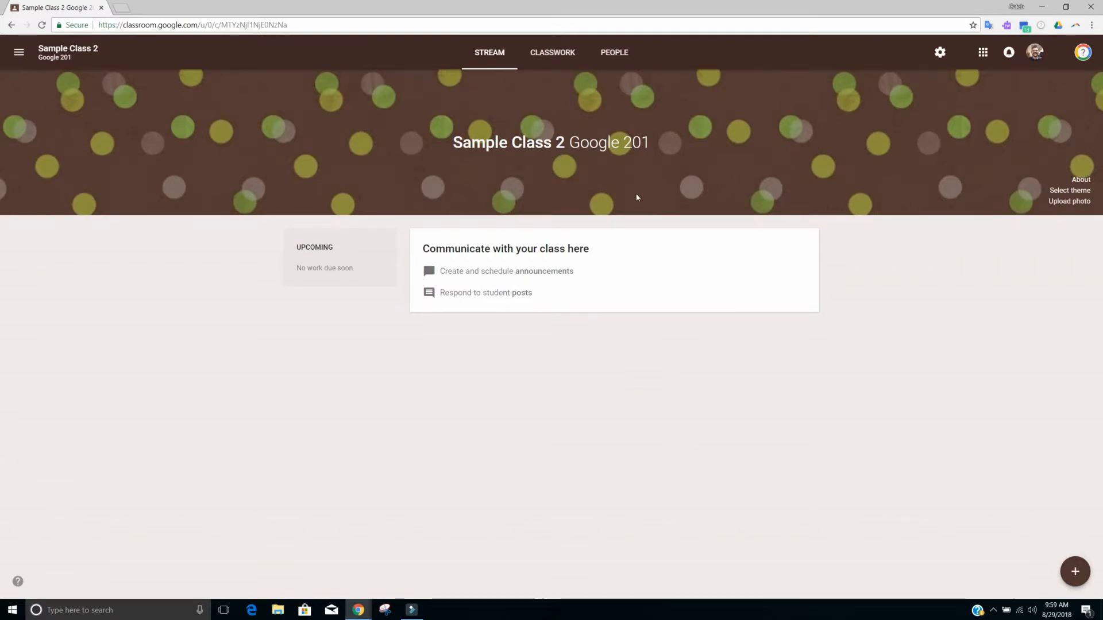
View the new class's Classwork and People pages and return to its Stream.
click(537, 59)
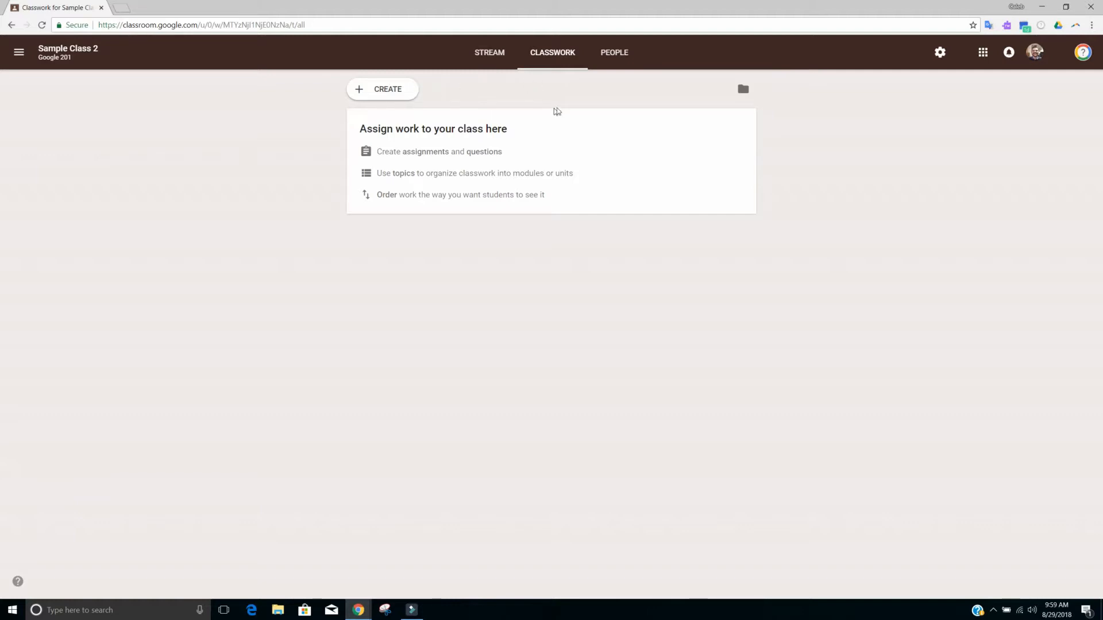
click(606, 62)
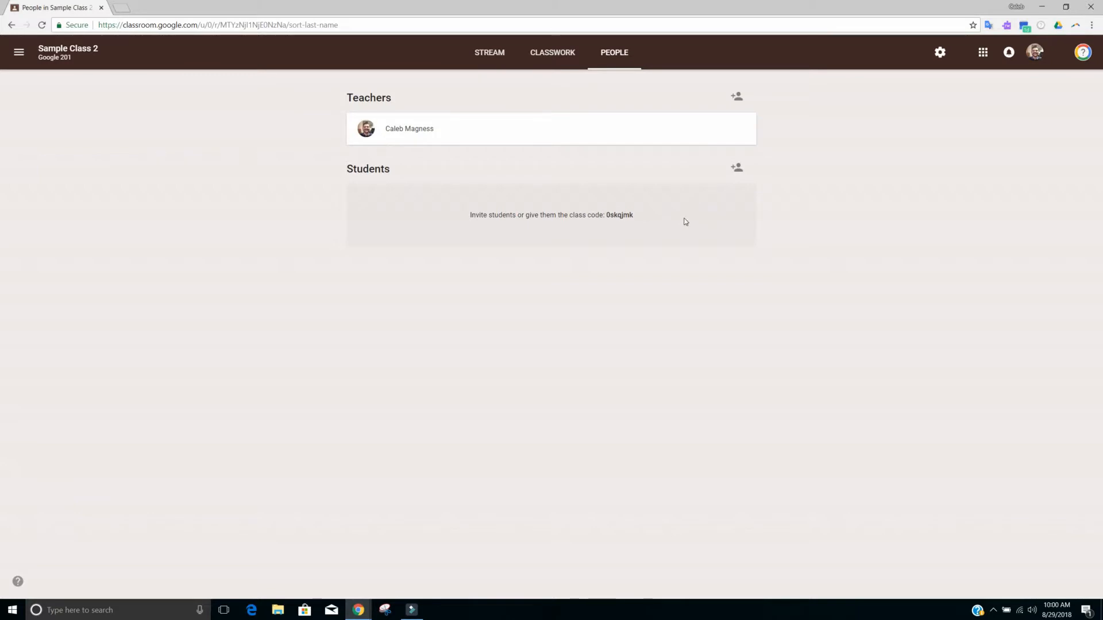
click(487, 55)
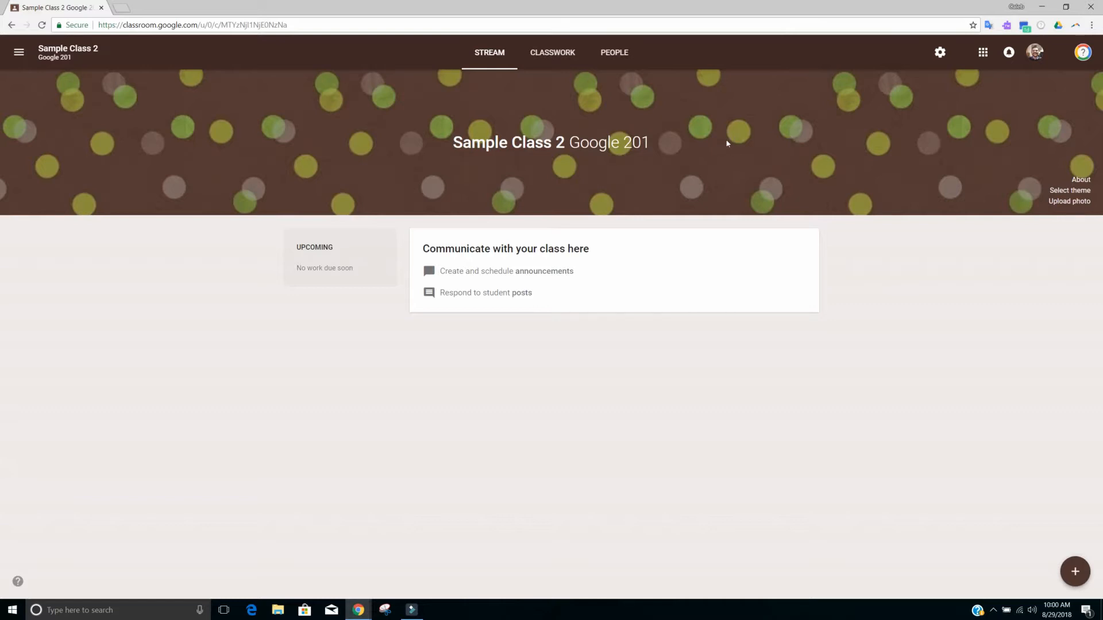
Change the class theme to the gallery's open-book image 31_reading.jpg.
click(1069, 190)
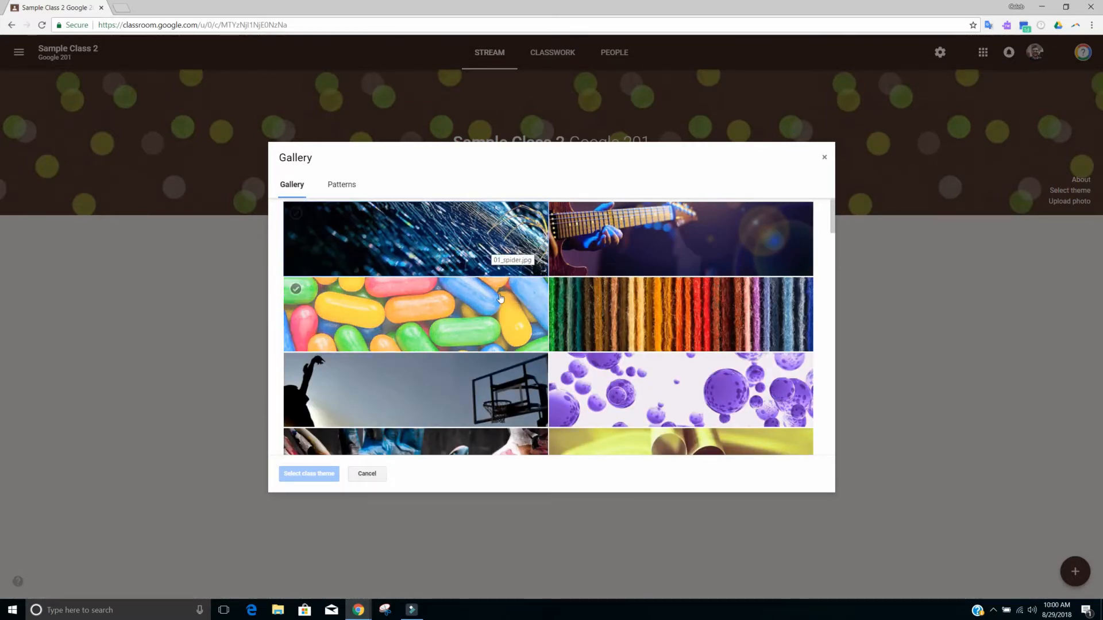
scroll(634, 262, down, 2)
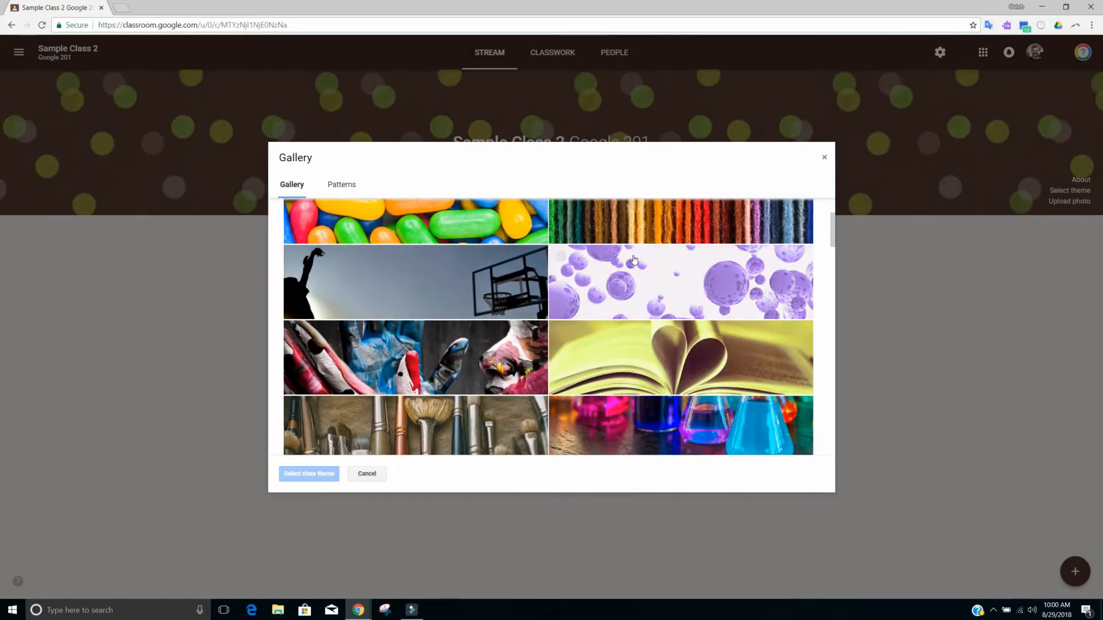
scroll(634, 260, down, 6)
scroll(634, 260, down, 4)
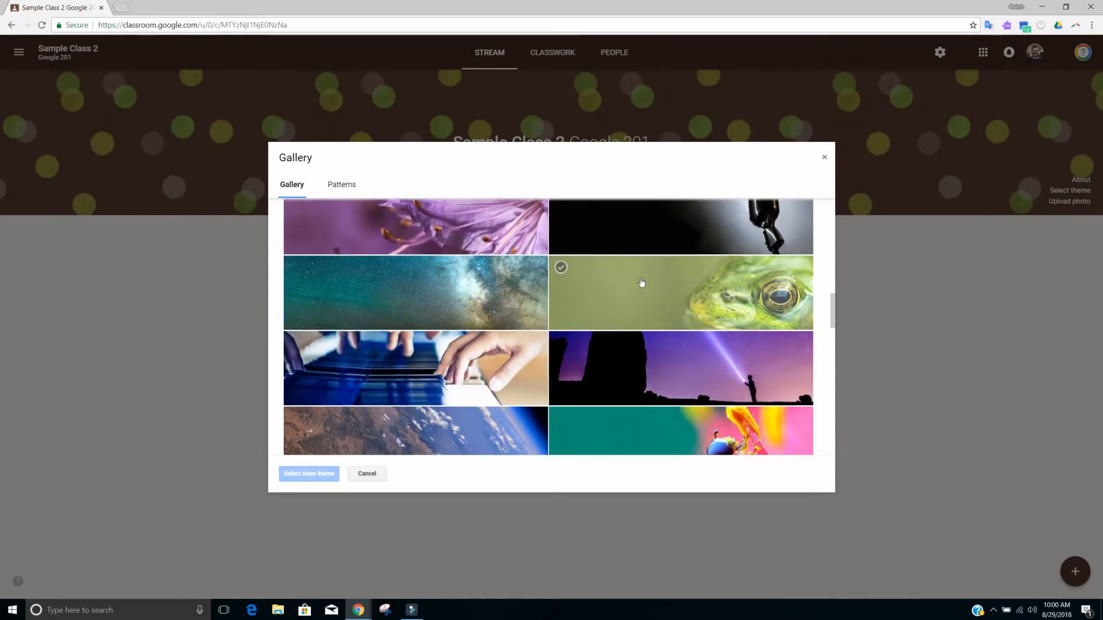
scroll(641, 282, down, 6)
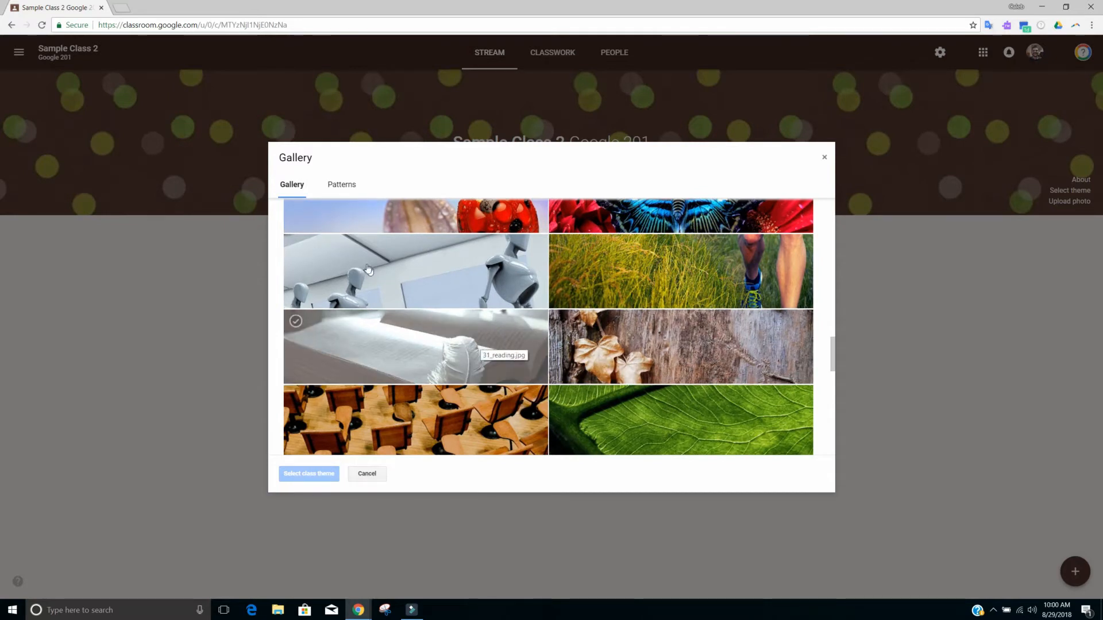
click(373, 351)
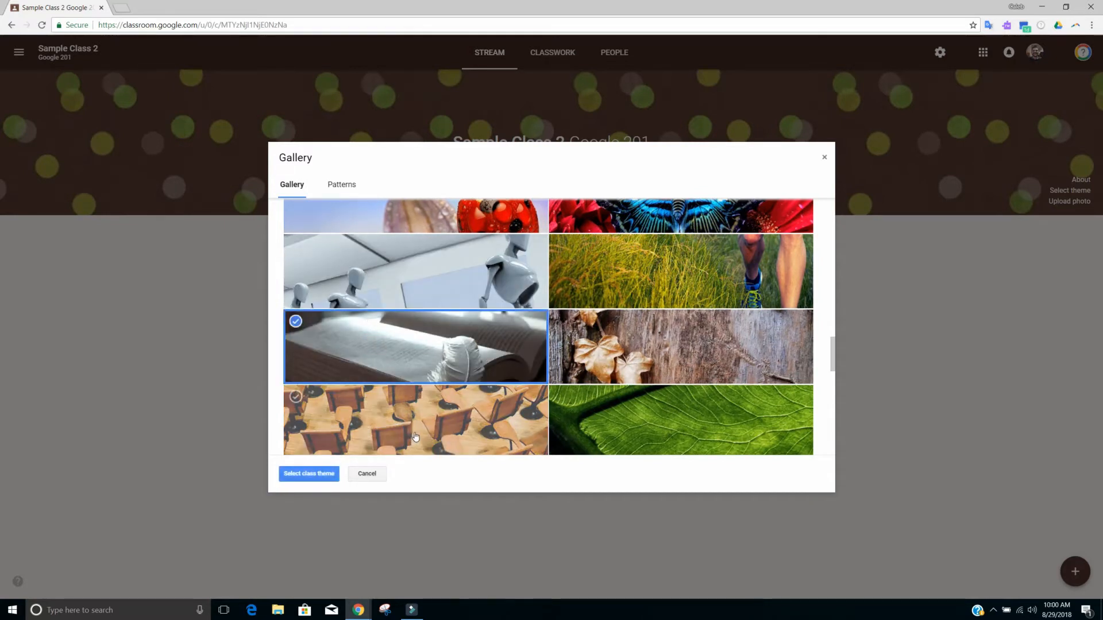
click(353, 194)
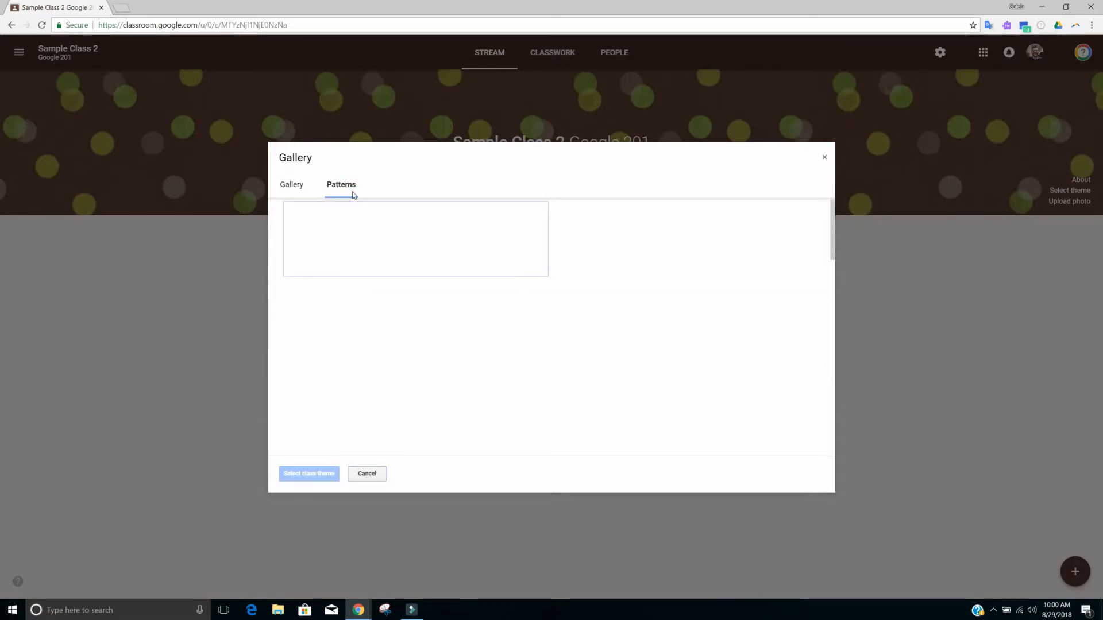
click(282, 191)
scroll(390, 350, down, 5)
scroll(398, 368, down, 12)
click(400, 303)
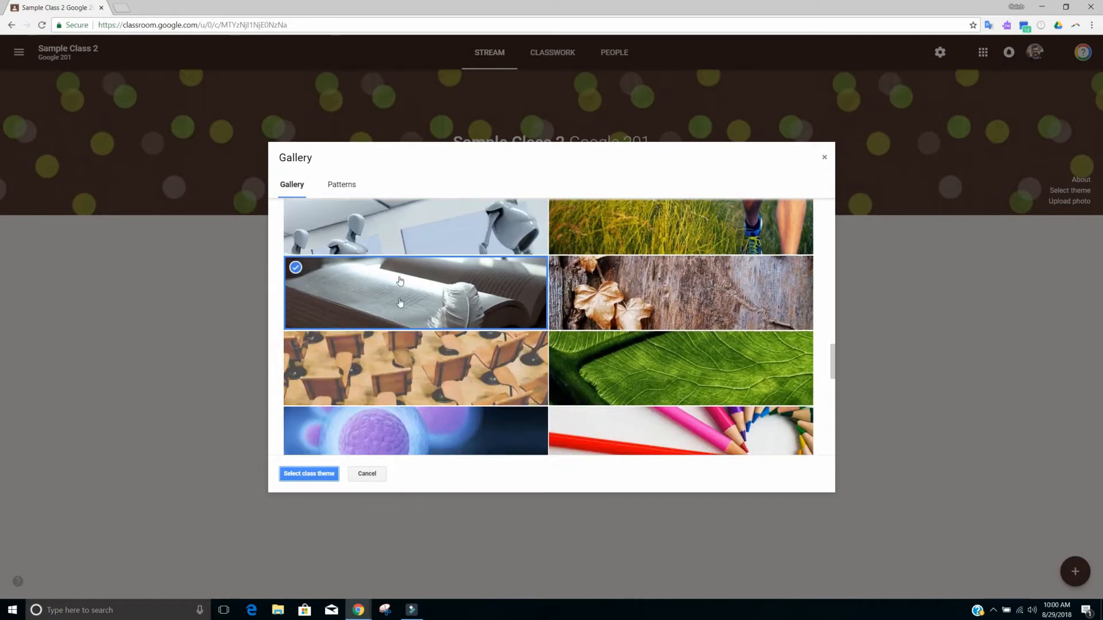
click(305, 472)
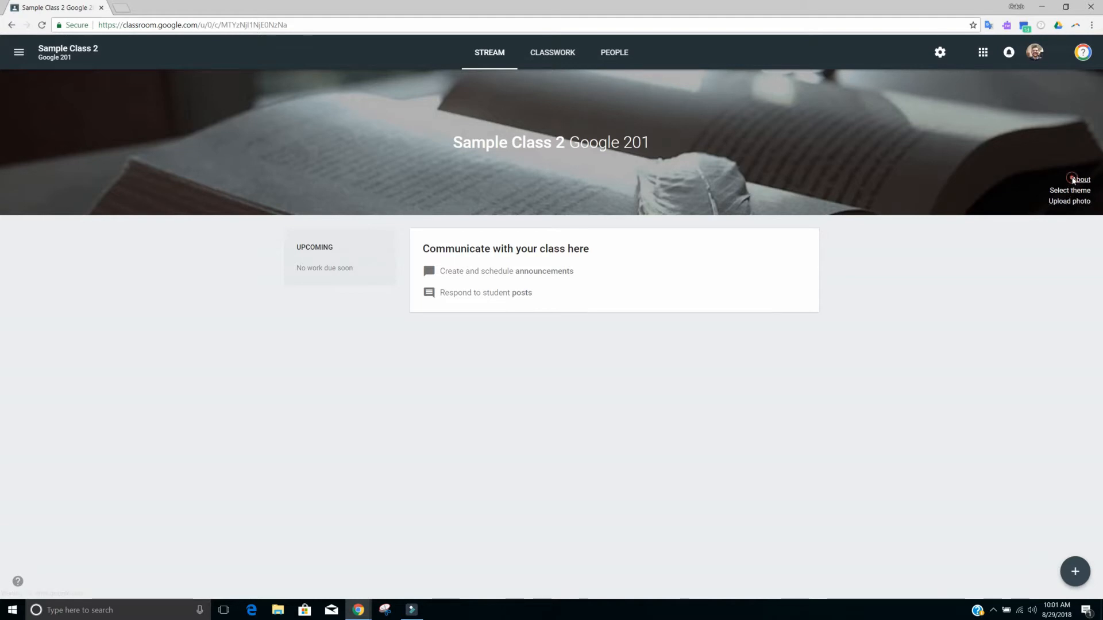
View the class's About details and close them.
click(1073, 180)
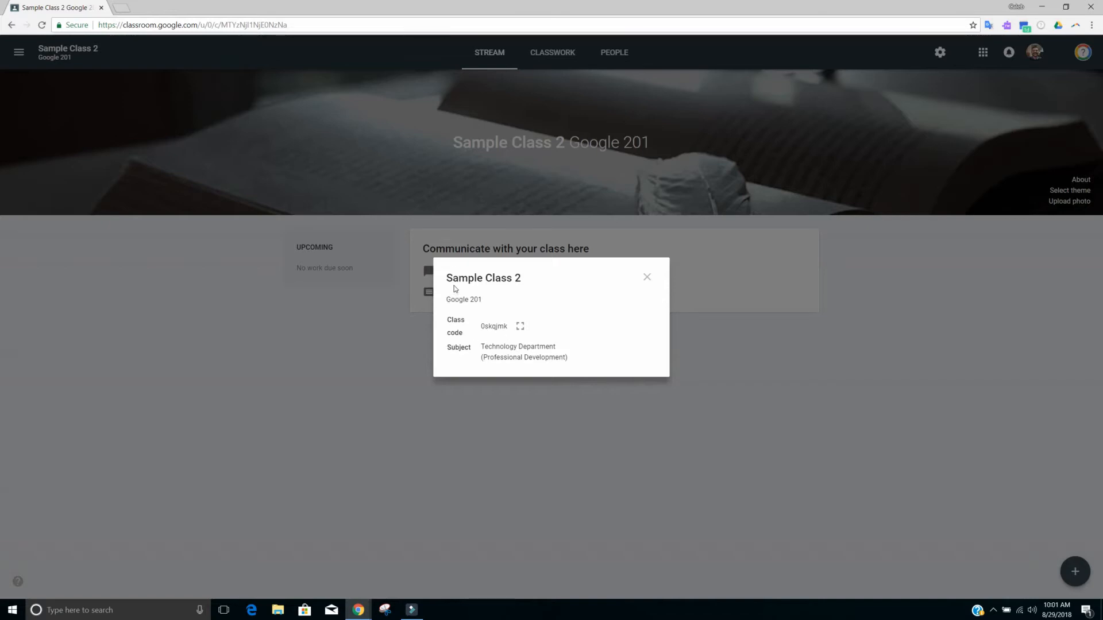
click(648, 278)
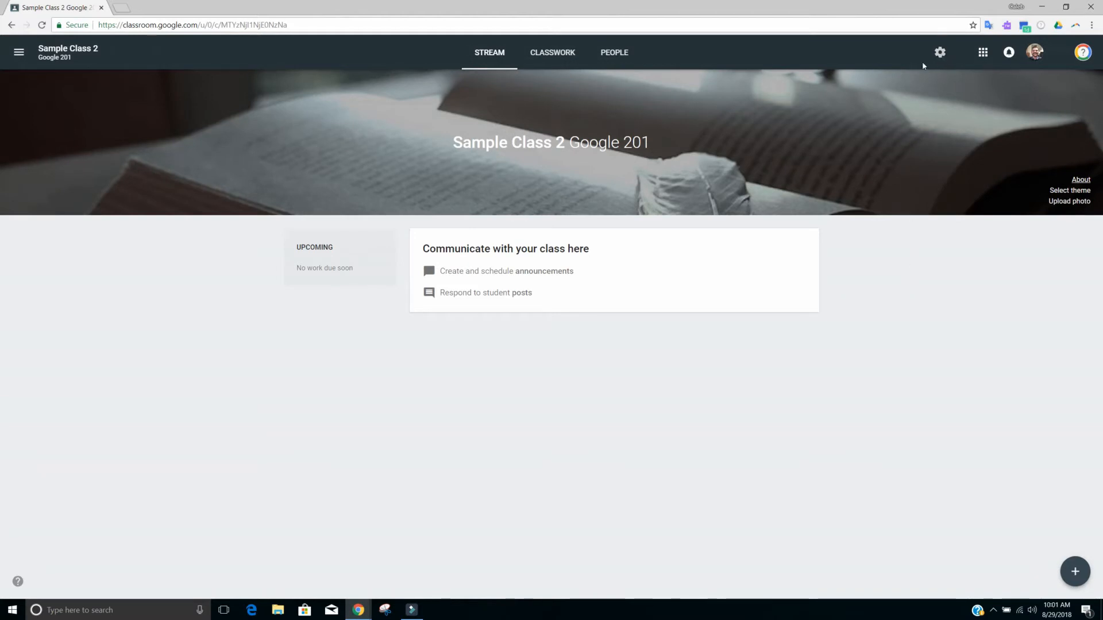
Examine the Stream posting and commenting options in the class settings without changing the selection.
click(940, 52)
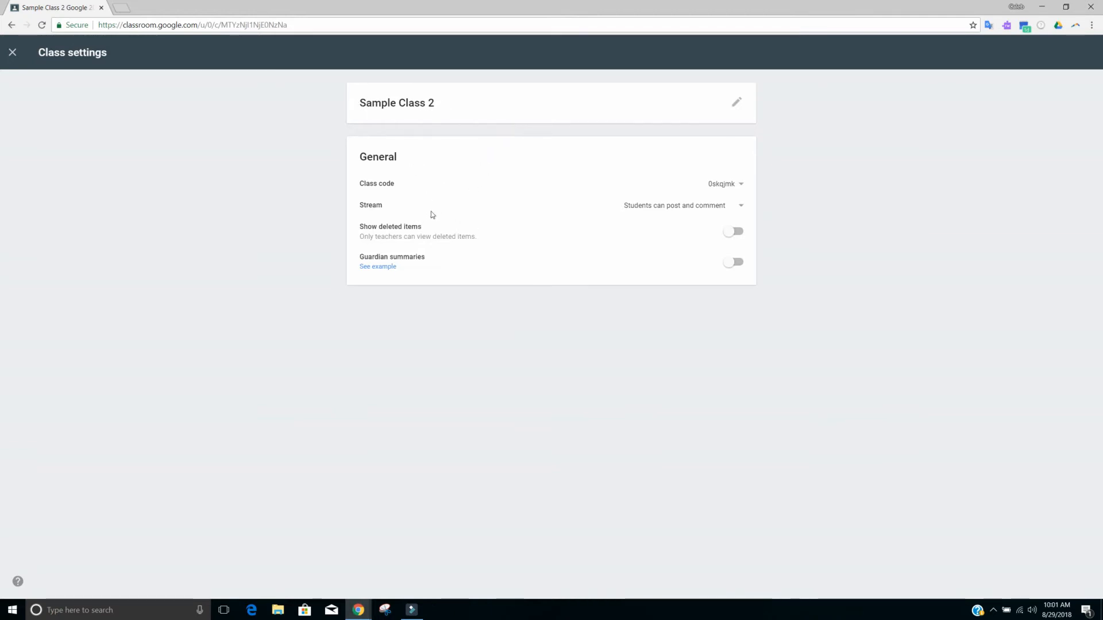
click(695, 210)
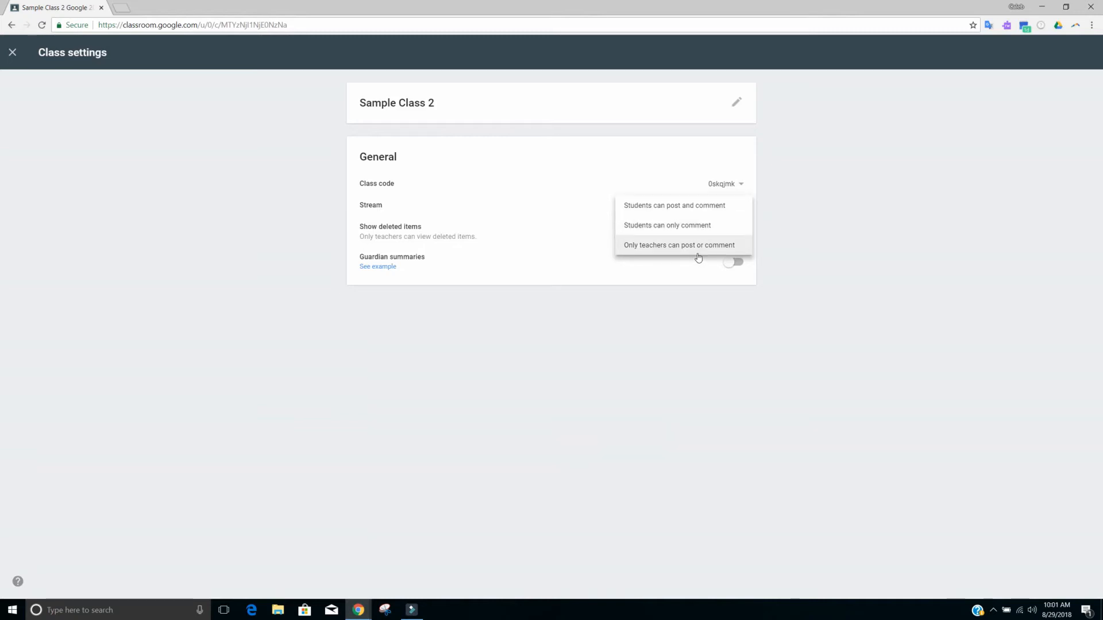
click(802, 216)
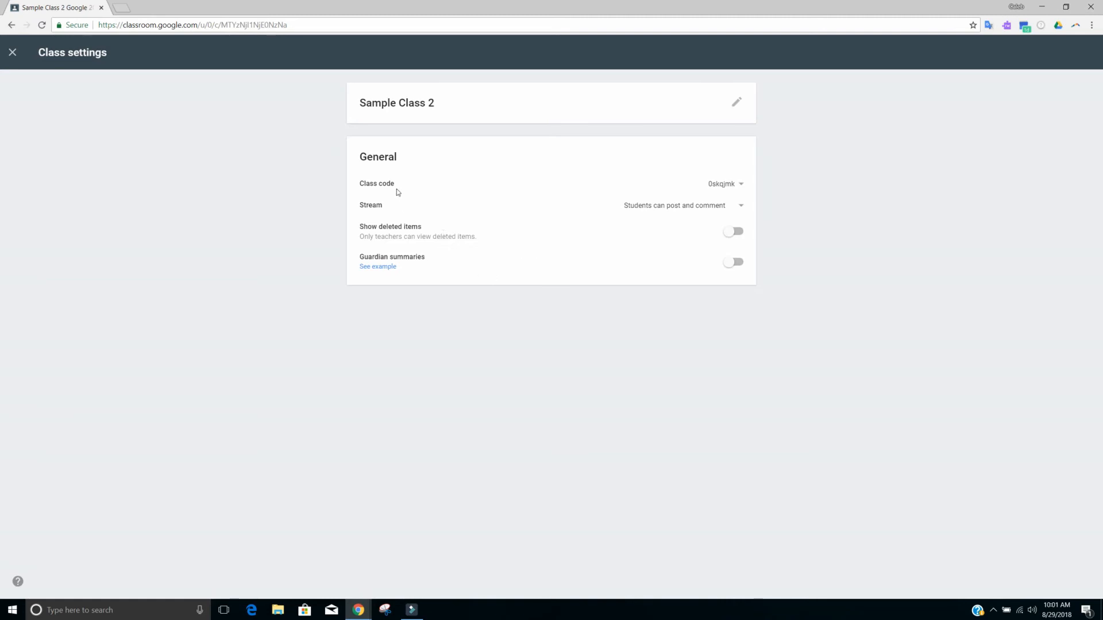
Display the class code full screen, close it and leave the class settings.
click(741, 187)
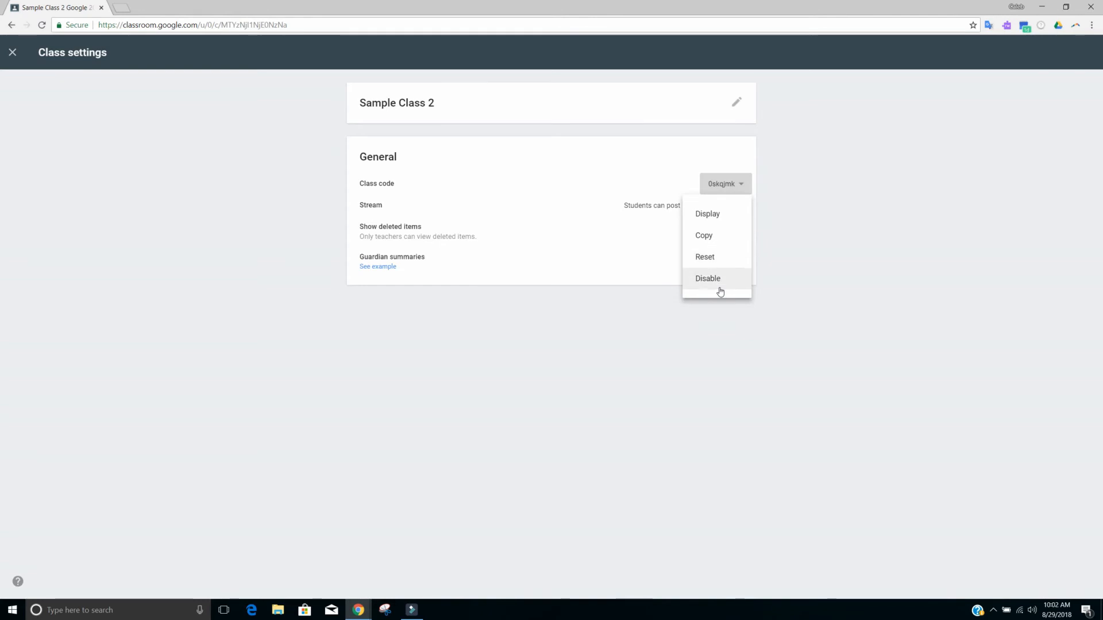
click(729, 216)
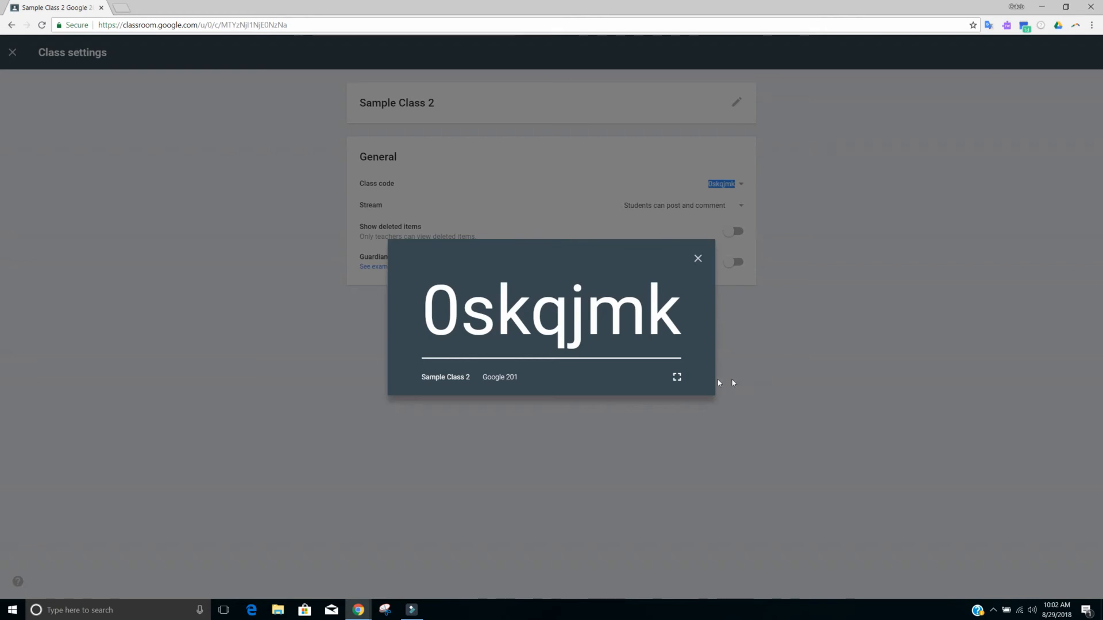
click(677, 380)
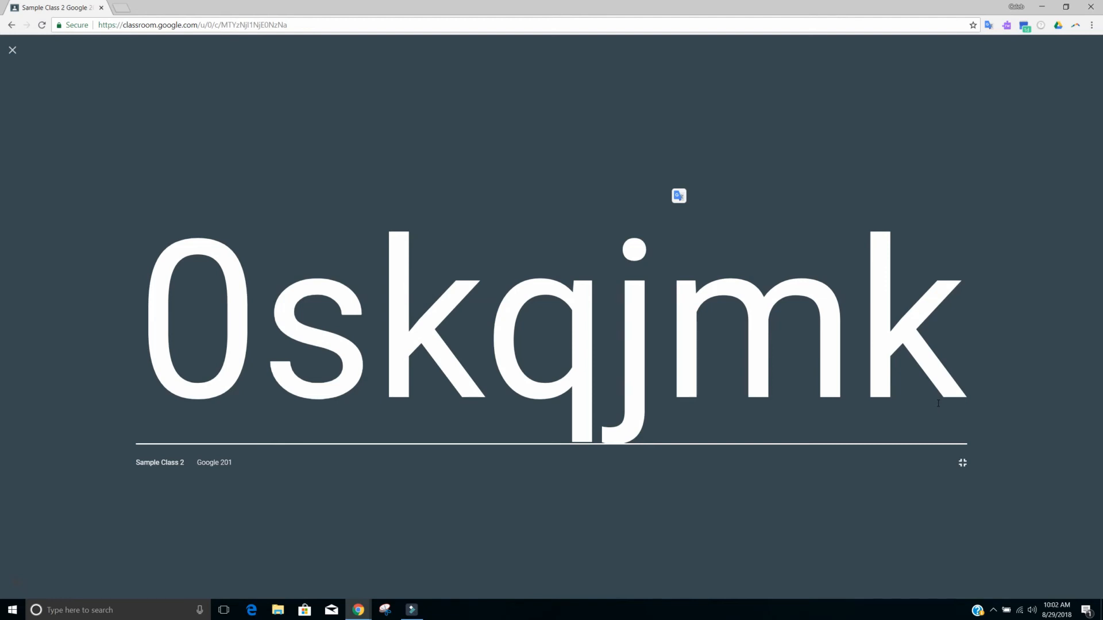
click(13, 52)
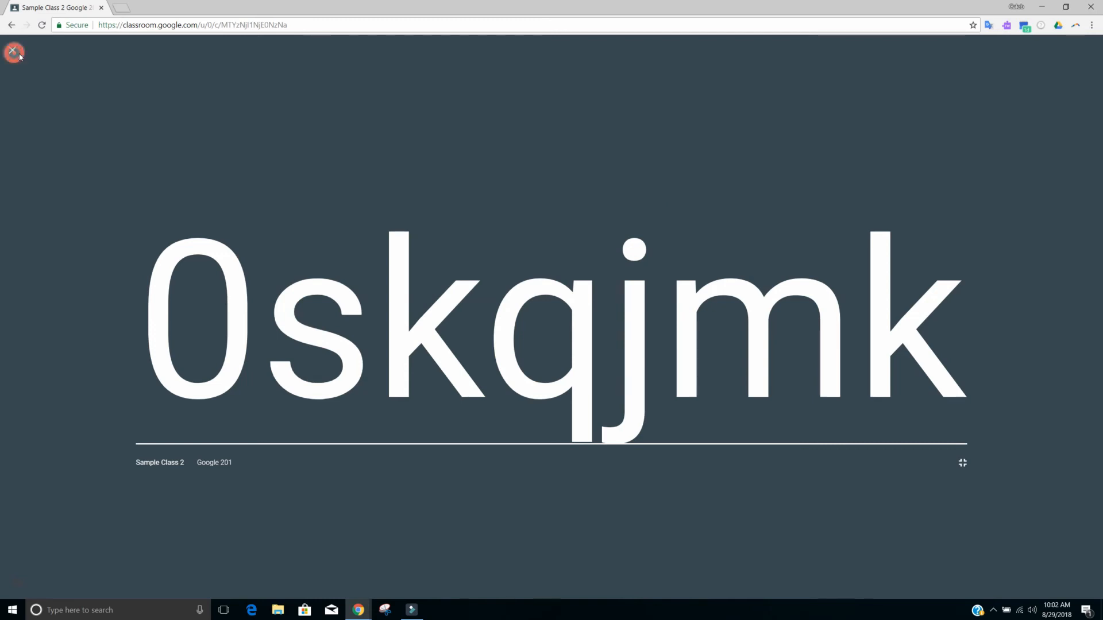
click(13, 53)
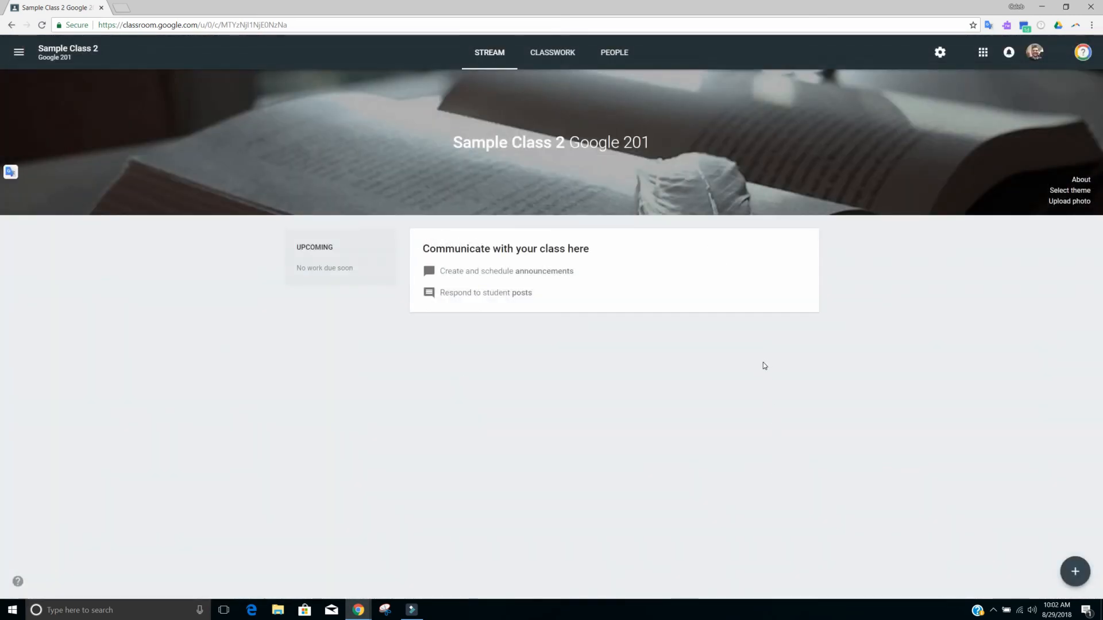